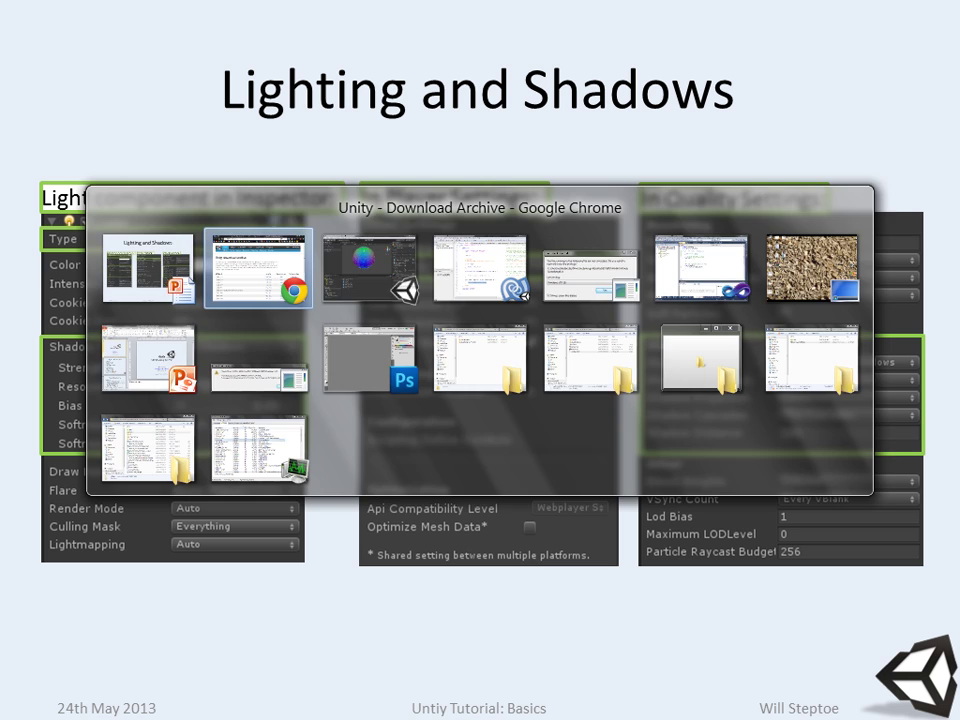
{"action": "key", "text": "alt+Tab"}
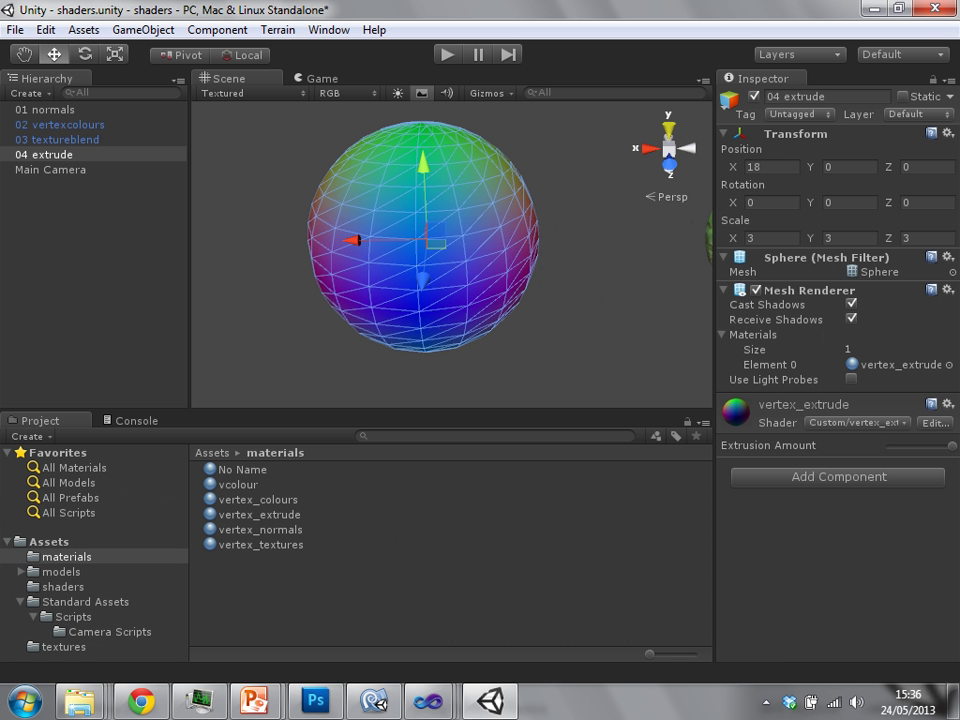
- Add a new Point Light to the scene and give it hard shadows
{"action": "key", "text": "alt+a"}
{"action": "key", "text": "Escape"}
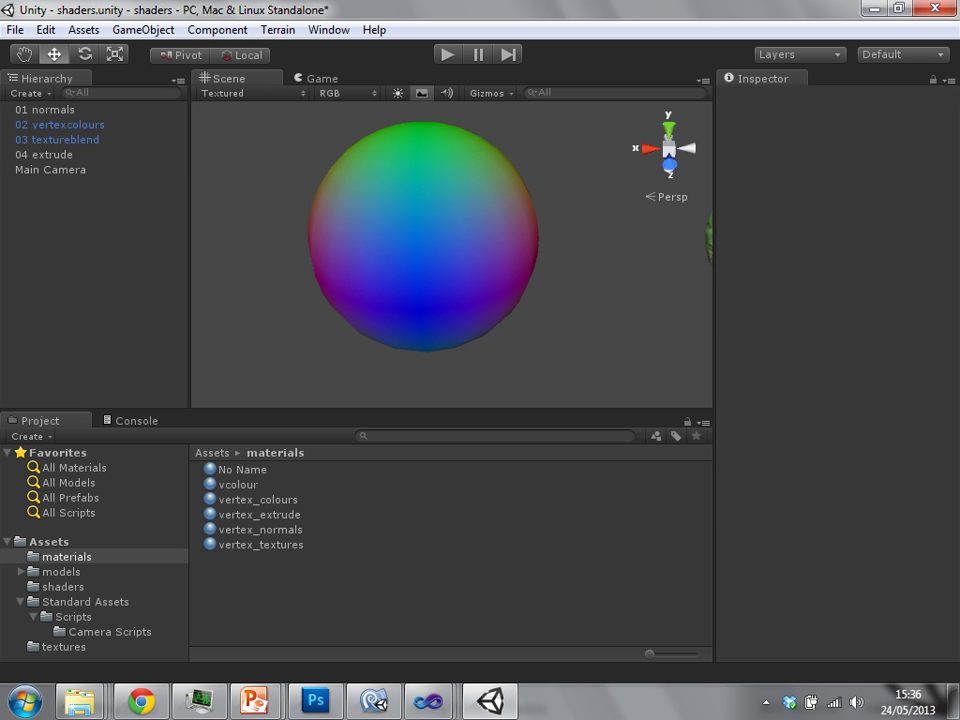
{"action": "left_click", "coordinate": [27, 93]}
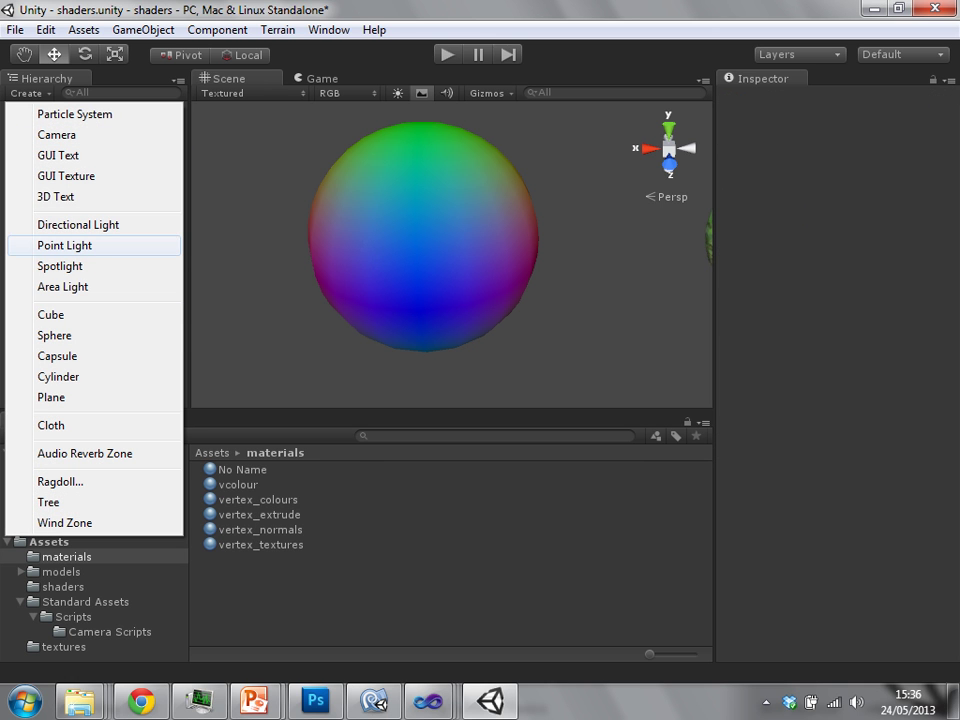
{"action": "key", "text": "Return"}
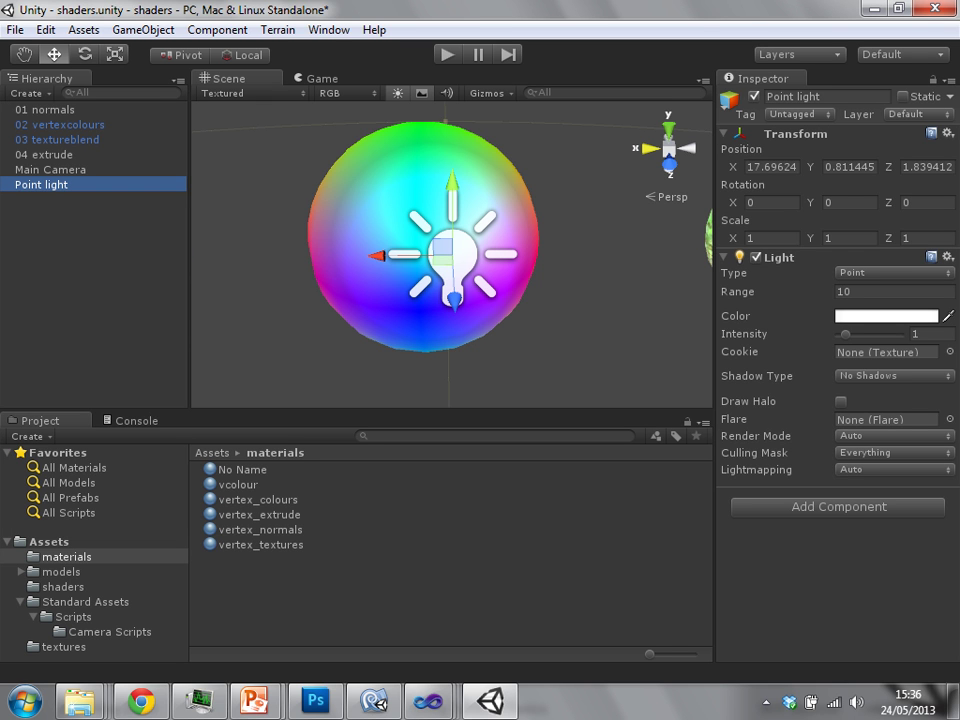
{"action": "left_click", "coordinate": [895, 375]}
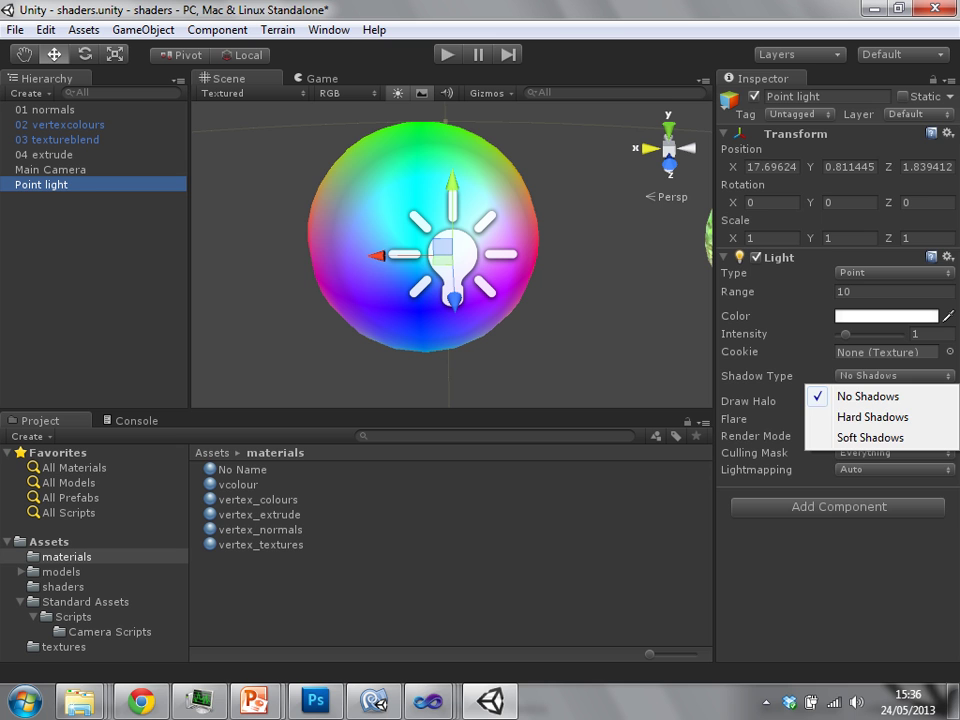
{"action": "key", "text": "Return"}
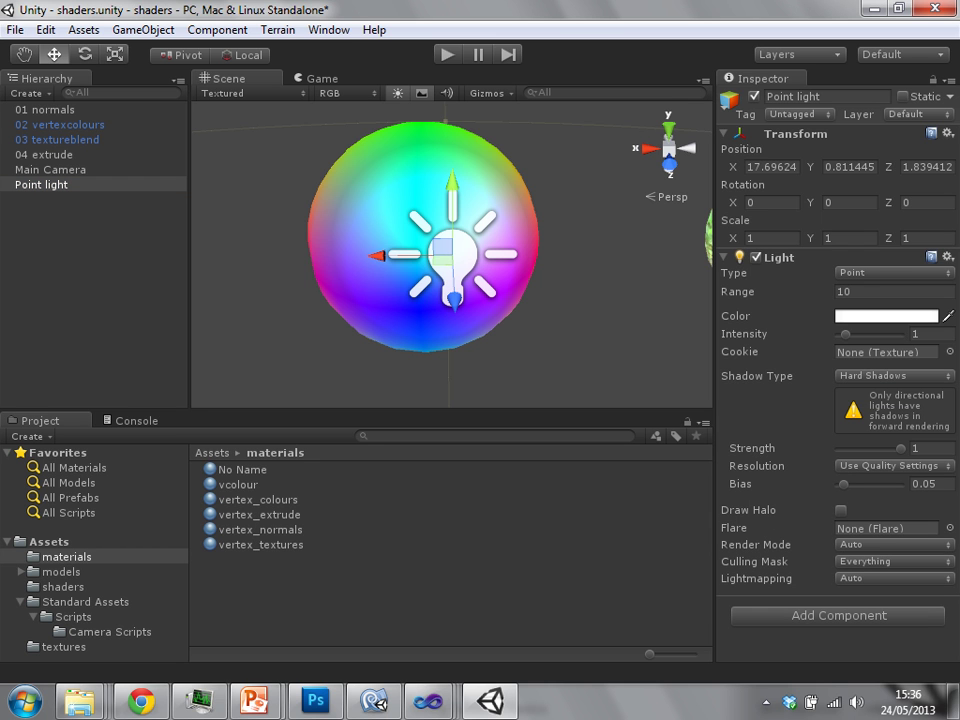
- Change the light type to Directional and its shadow type to Soft Shadows
{"action": "left_click", "coordinate": [895, 272]}
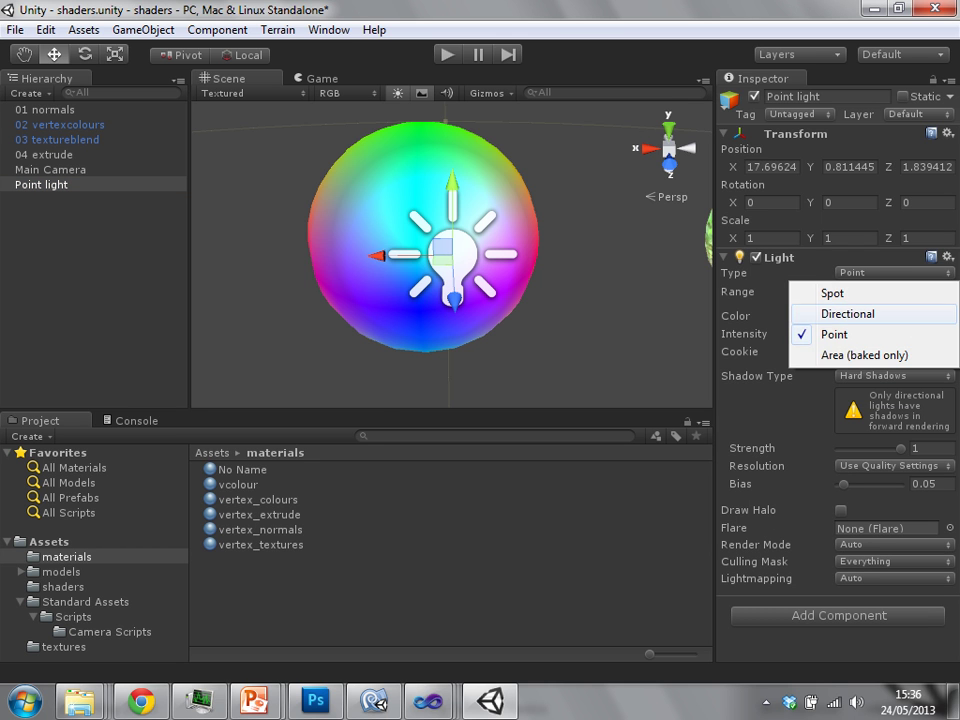
{"action": "key", "text": "Up"}
{"action": "key", "text": "Return"}
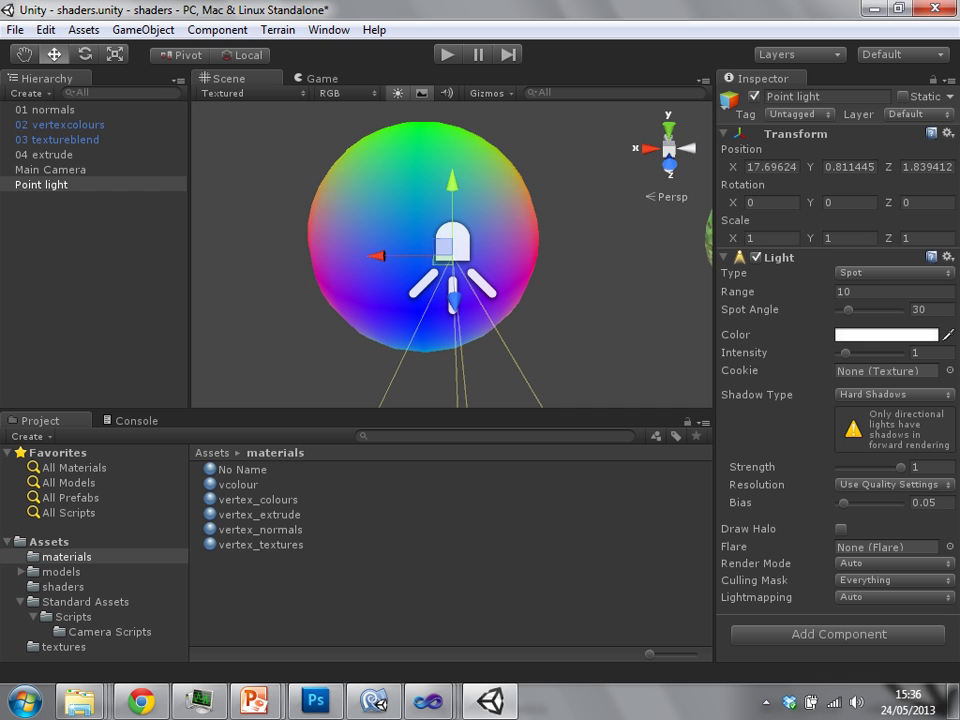
{"action": "left_click", "coordinate": [895, 272]}
{"action": "key", "text": "Up"}
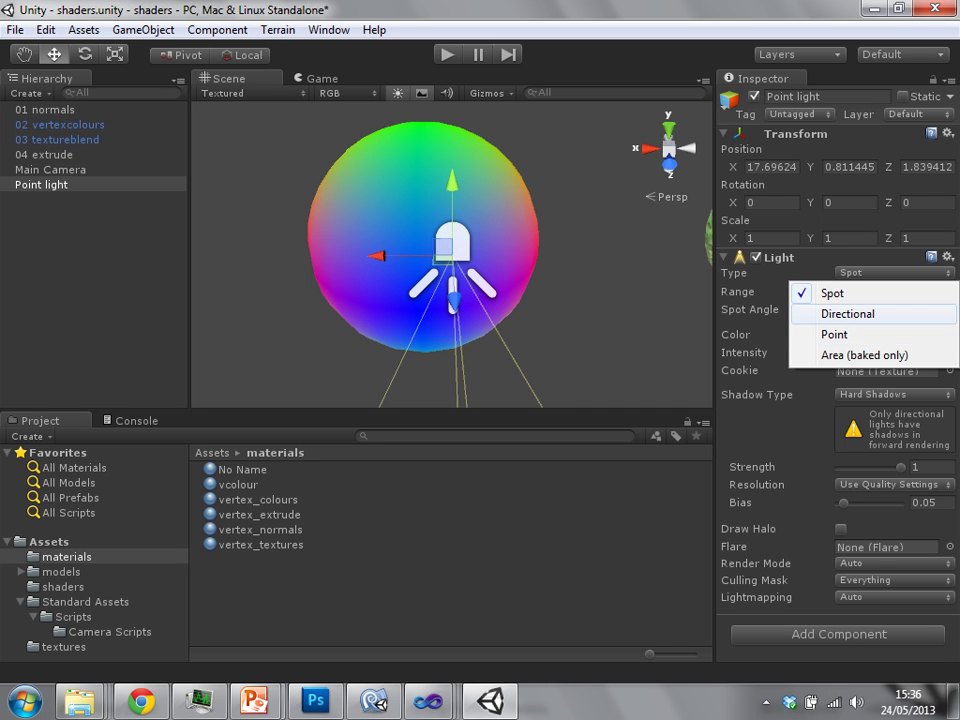
{"action": "key", "text": "Return"}
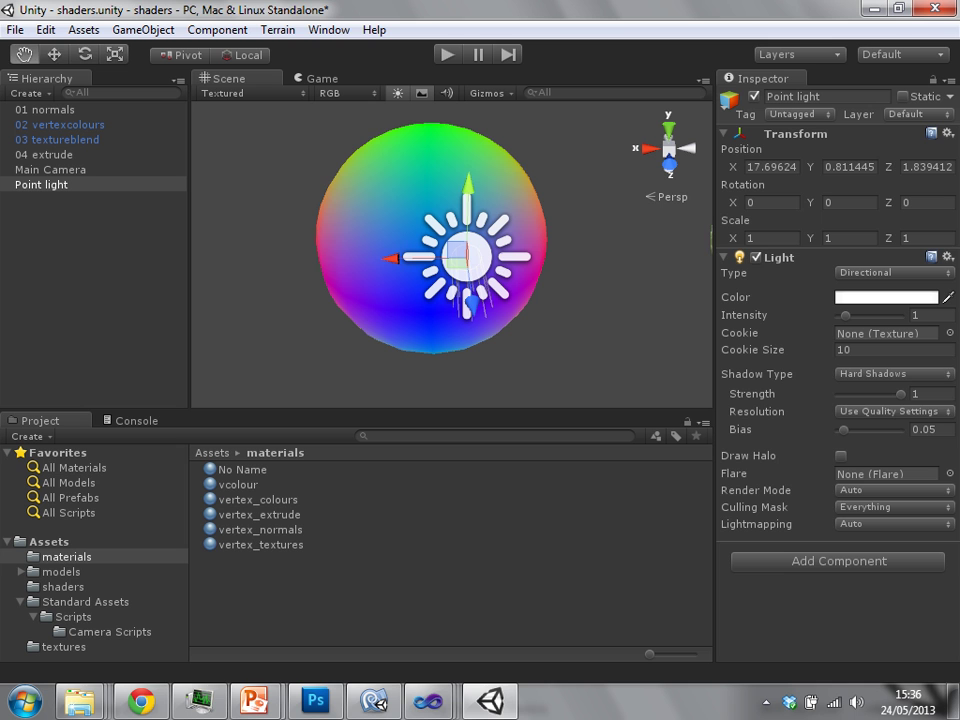
{"action": "left_click", "coordinate": [895, 373]}
{"action": "key", "text": "Down"}
{"action": "key", "text": "Return"}
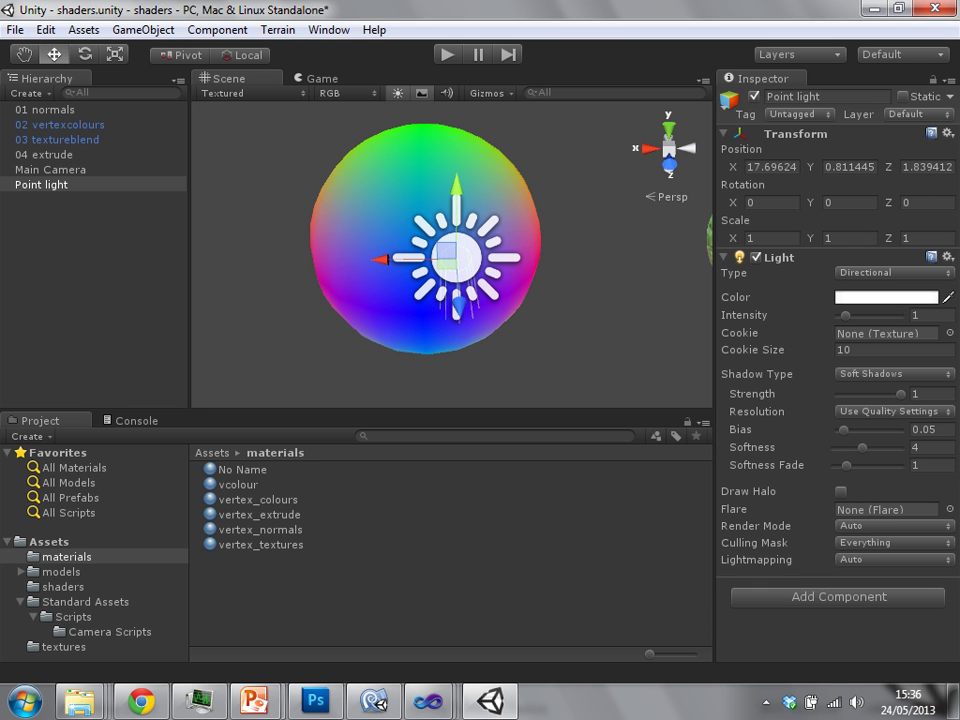
- Browse the Edit menu and dismiss it without creating anything
{"action": "key", "text": "alt+e"}
{"action": "key", "text": "Down"}
{"action": "key", "text": "Right"}
{"action": "key", "text": "Right"}
{"action": "key", "text": "Right"}
{"action": "key", "text": "Right"}
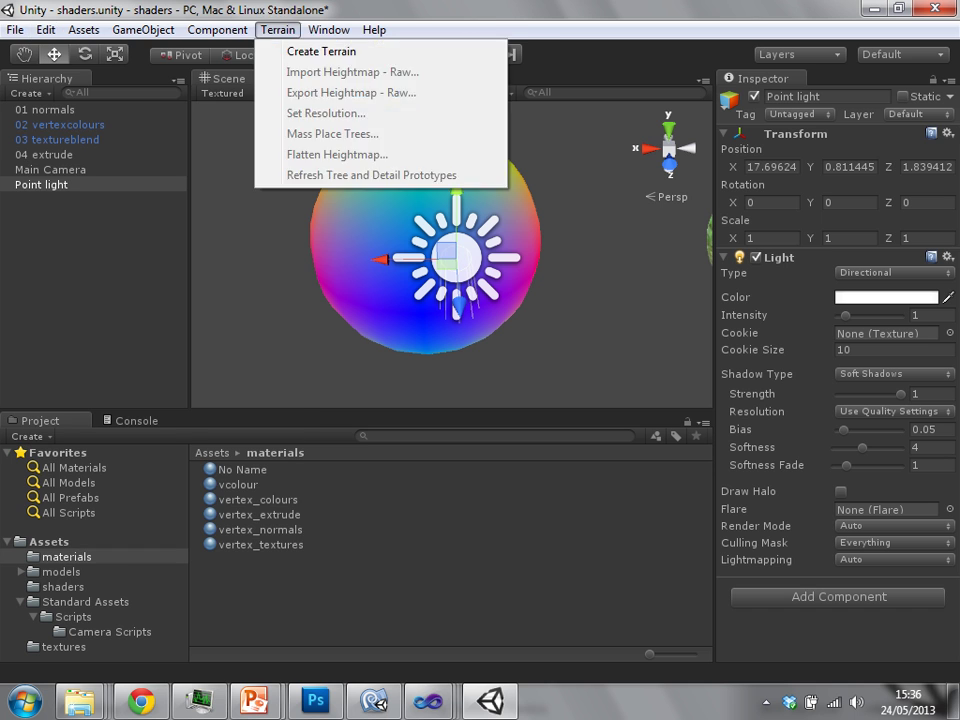
{"action": "key", "text": "Escape"}
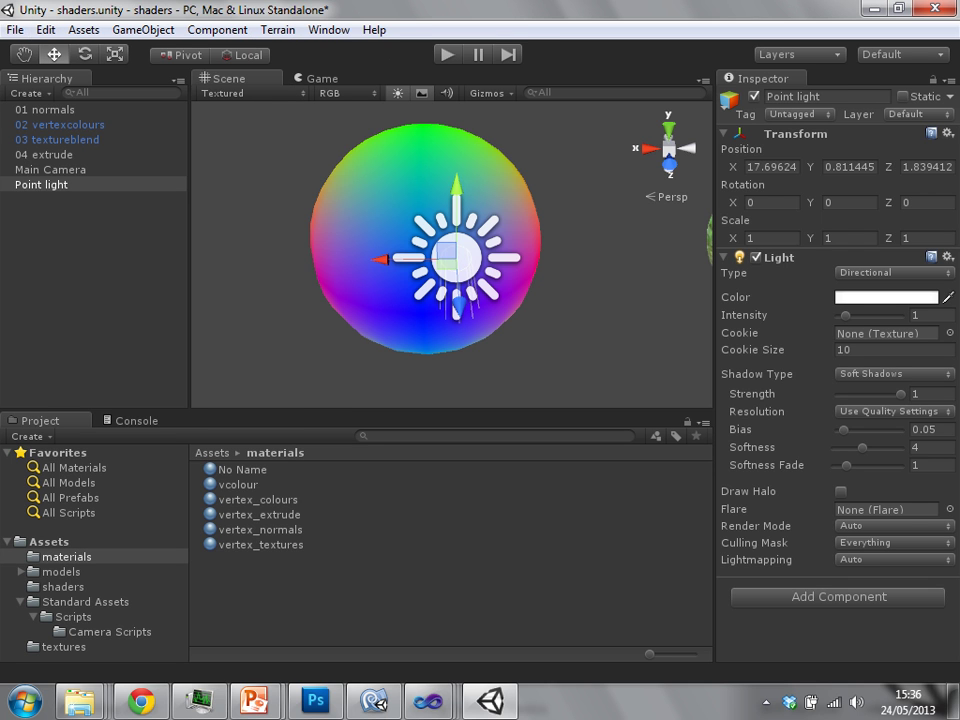
- Select the 04 extrude sphere and bring up the Edit menu for Project Settings
{"action": "left_click", "coordinate": [42, 154]}
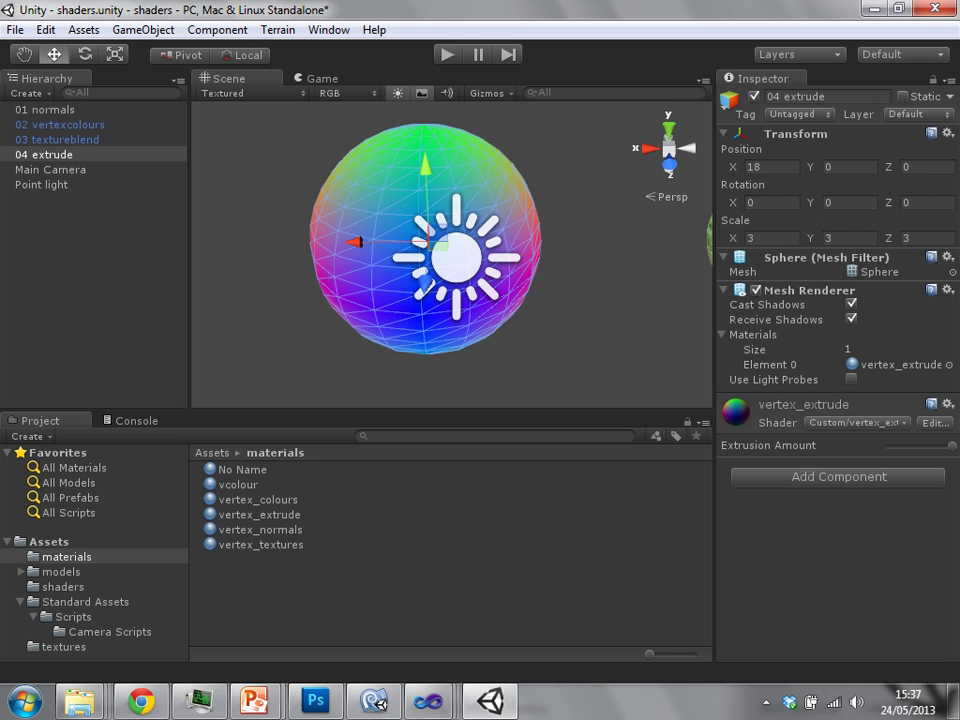
{"action": "left_click", "coordinate": [46, 29]}
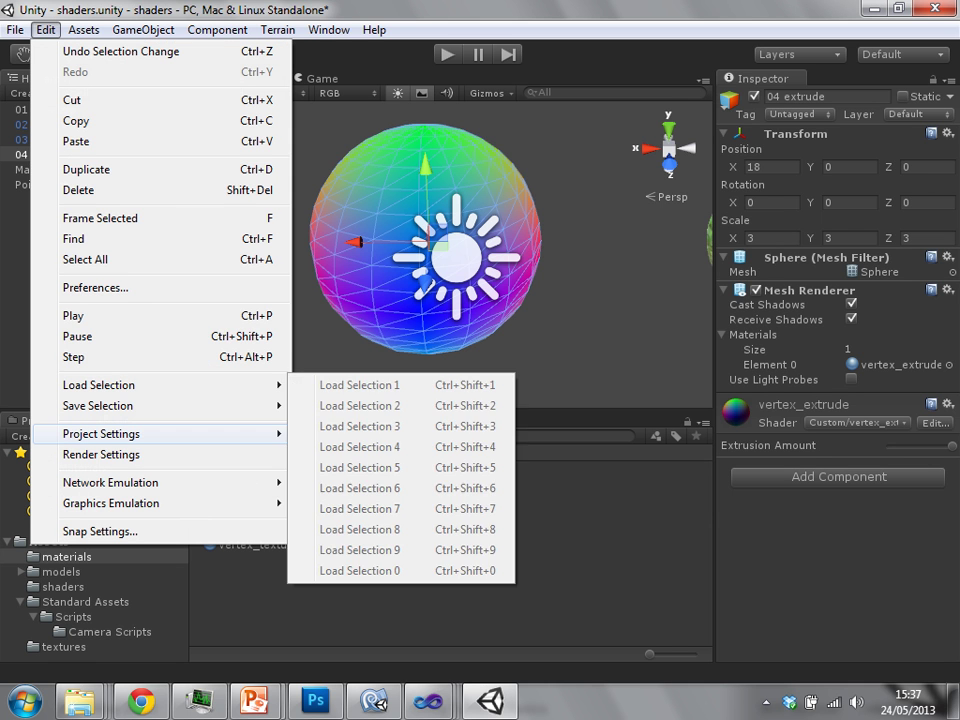
- Open Quality settings and set Fantastic's Anti Aliasing to 8x Multi Sampling
{"action": "mouse_move", "coordinate": [150, 433]}
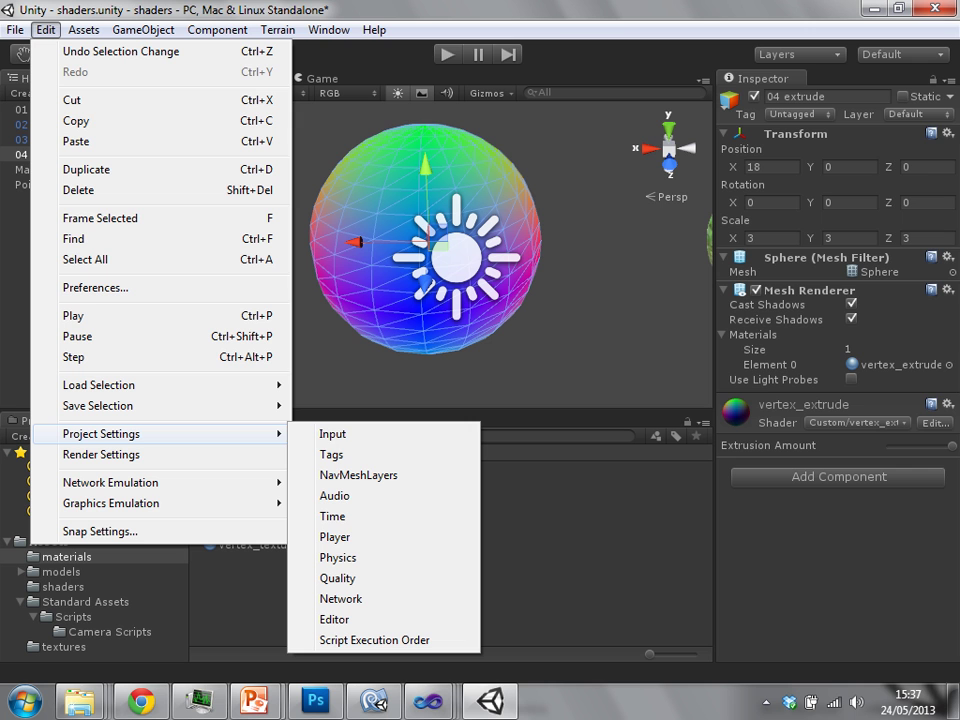
{"action": "left_click", "coordinate": [337, 578]}
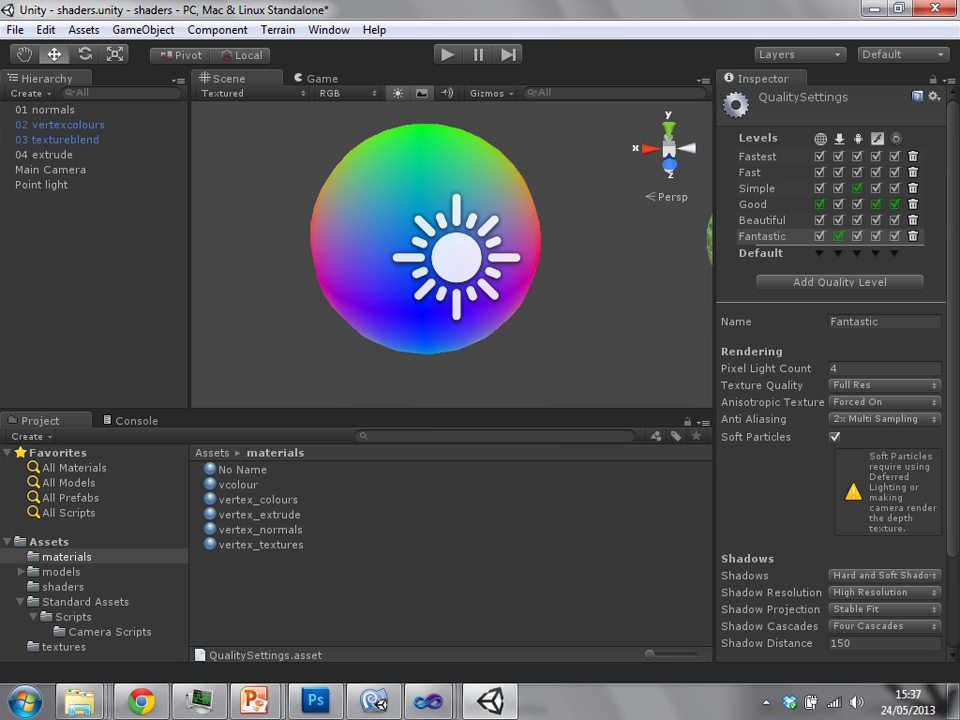
{"action": "scroll", "coordinate": [900, 210], "scroll_direction": "down", "scroll_amount": 1}
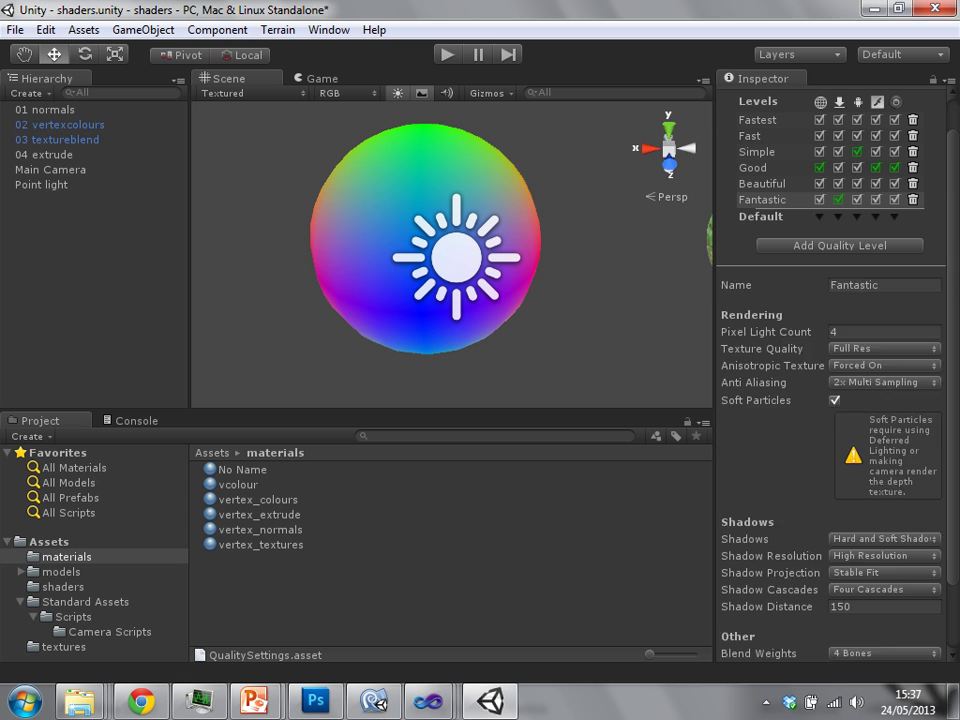
{"action": "scroll", "coordinate": [900, 210], "scroll_direction": "up", "scroll_amount": 1}
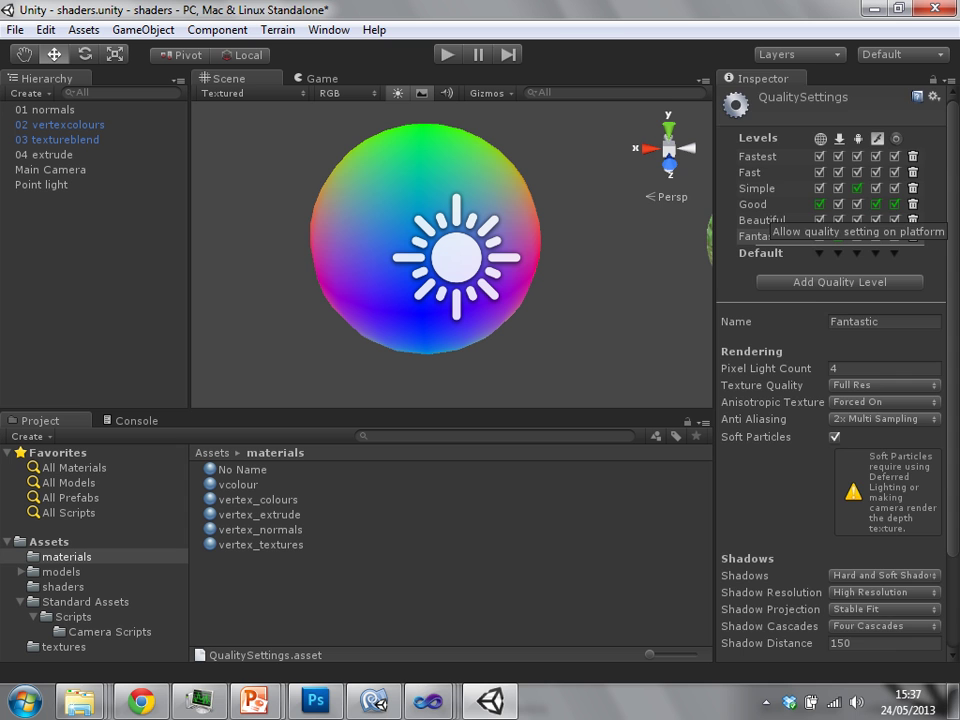
{"action": "scroll", "coordinate": [830, 300], "scroll_direction": "down", "scroll_amount": 3}
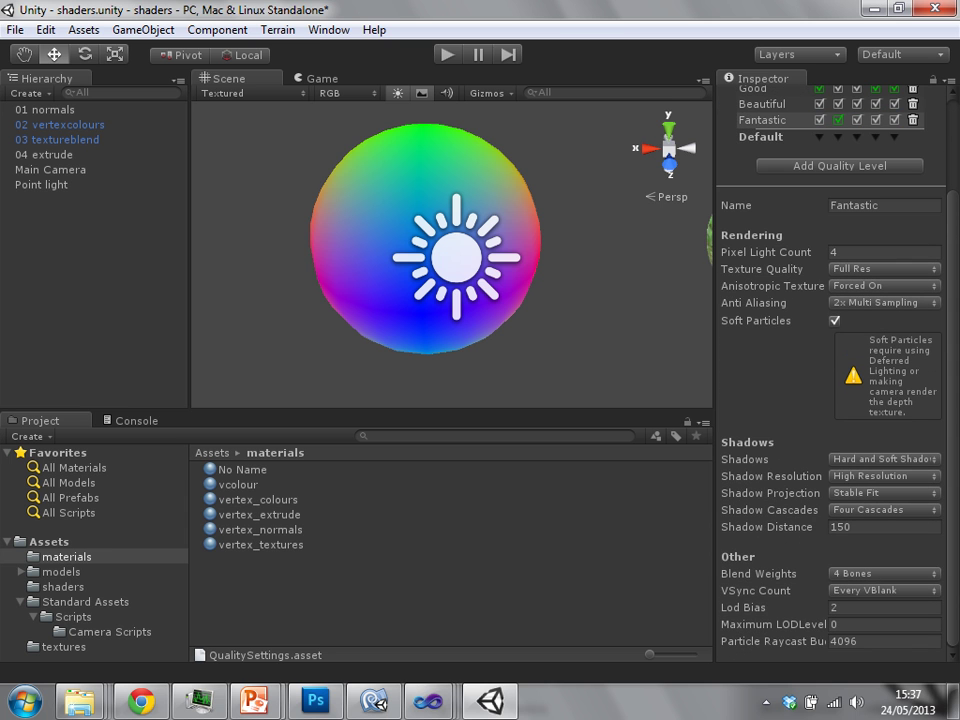
{"action": "left_click", "coordinate": [884, 302]}
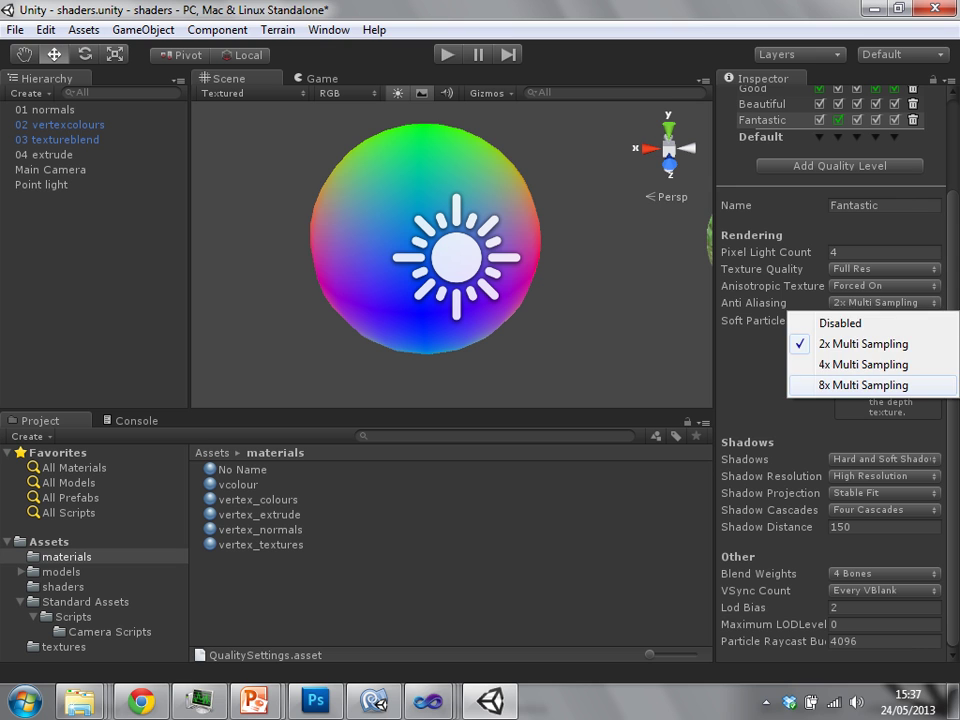
{"action": "left_click", "coordinate": [863, 385]}
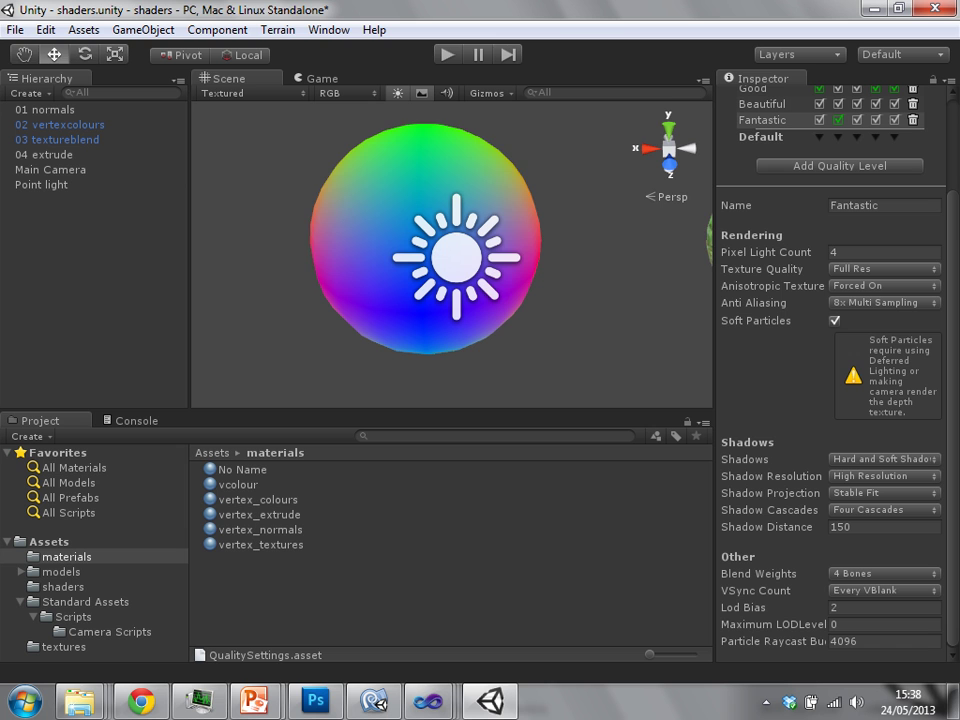
- Open Build Settings and show the Player Settings in the Inspector
{"action": "key", "text": "Right"}
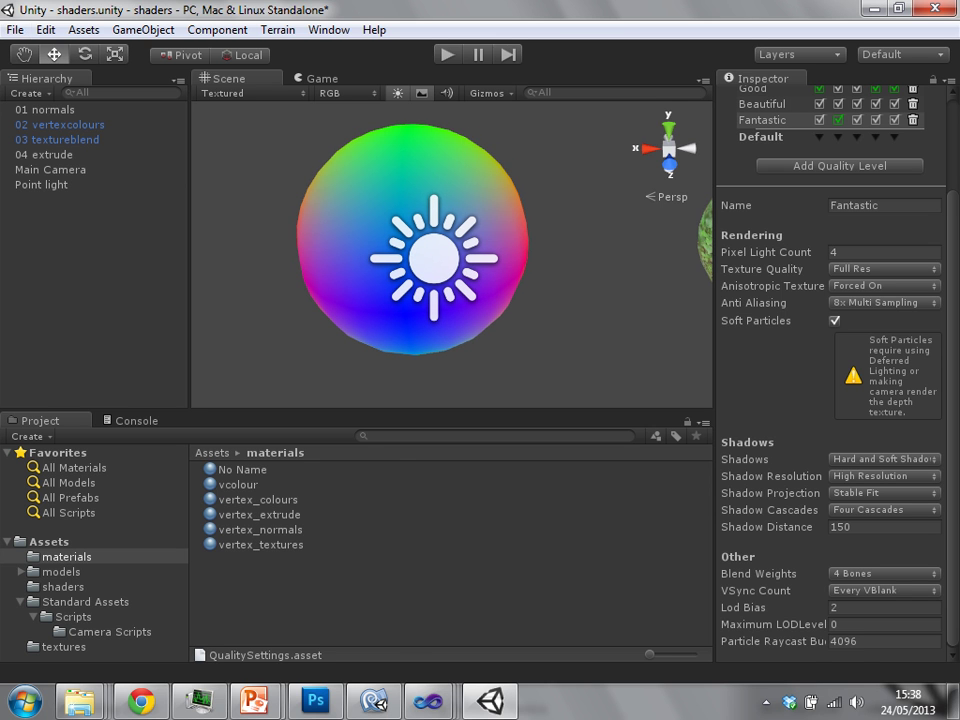
{"action": "key", "text": "ctrl+shift+b"}
{"action": "left_click_drag", "start_coordinate": [440, 151], "coordinate": [294, 57]}
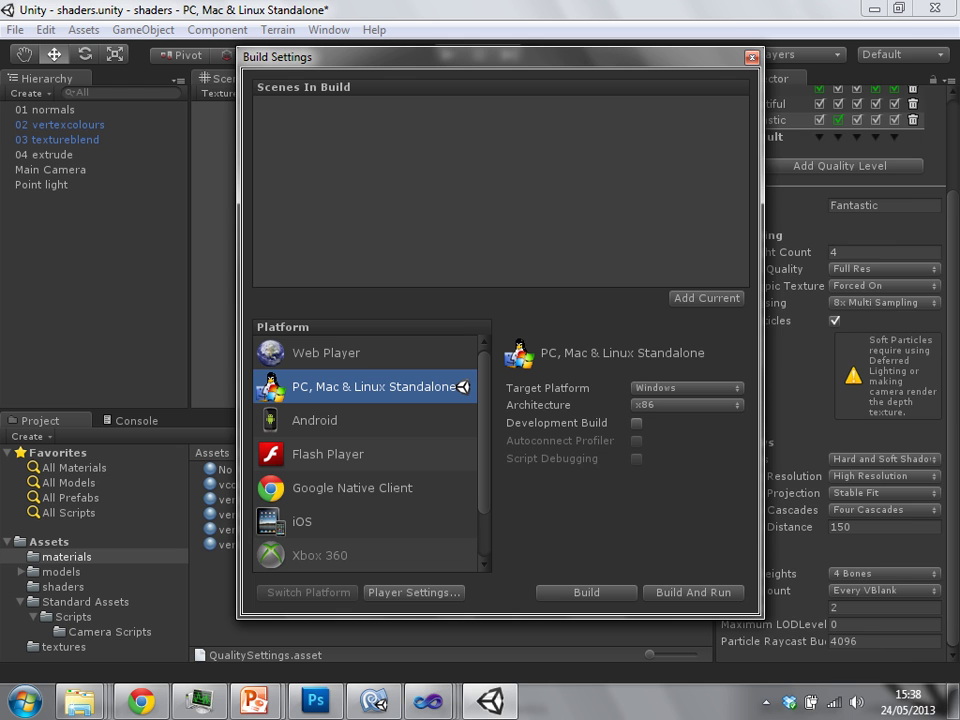
{"action": "left_click", "coordinate": [413, 592]}
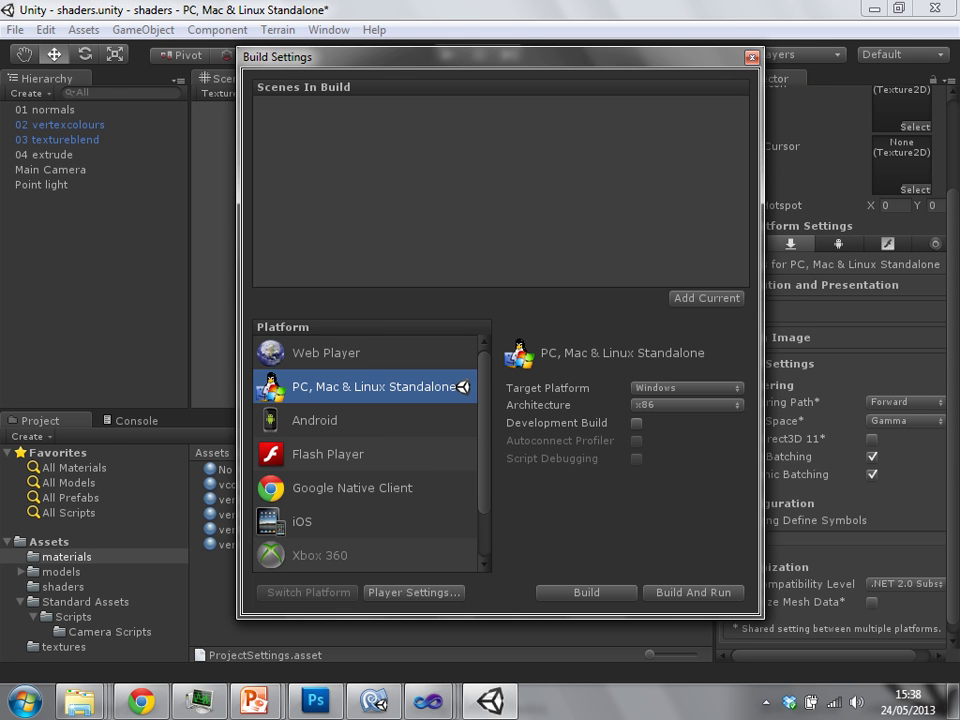
- Set Rendering Path to Deferred Lighting, enable Use Direct3D 11, and close Build Settings
{"action": "left_click_drag", "start_coordinate": [400, 57], "coordinate": [294, 63]}
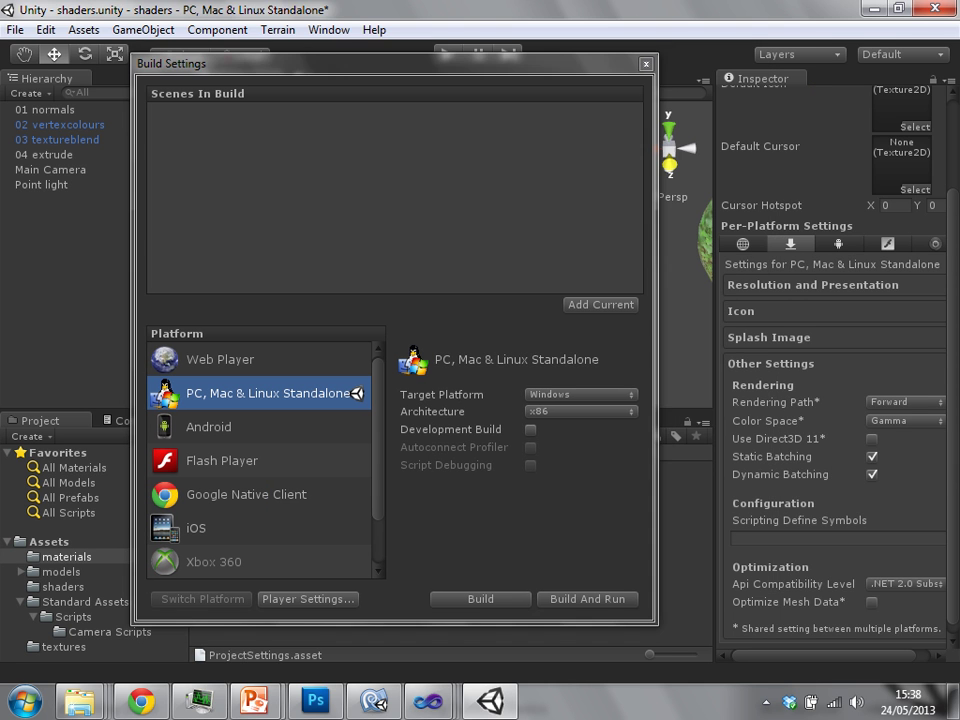
{"action": "left_click", "coordinate": [905, 401]}
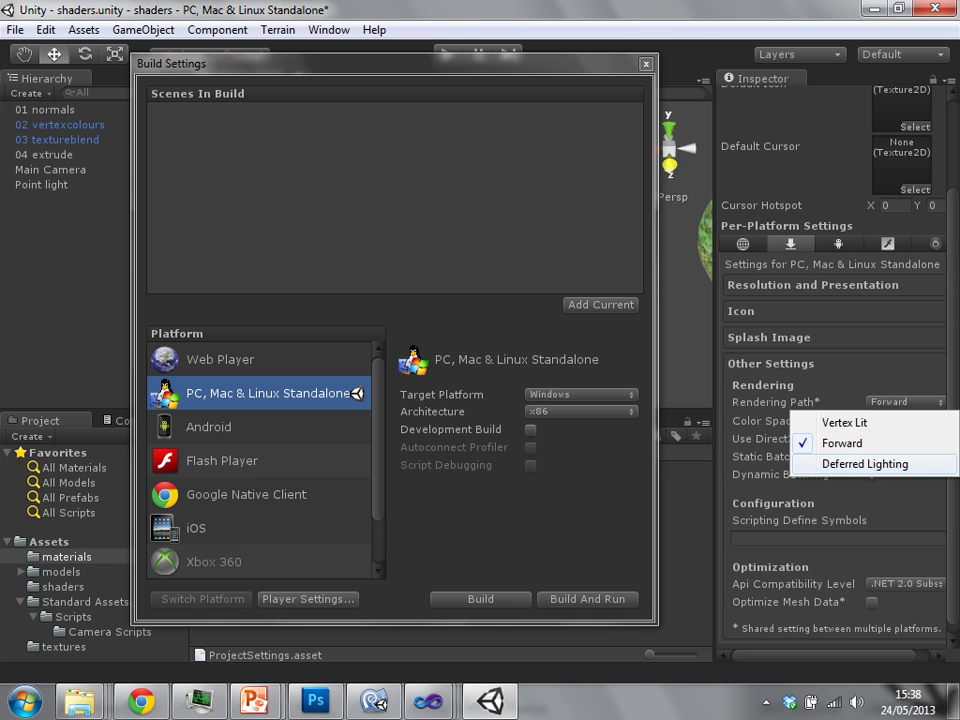
{"action": "left_click", "coordinate": [865, 463]}
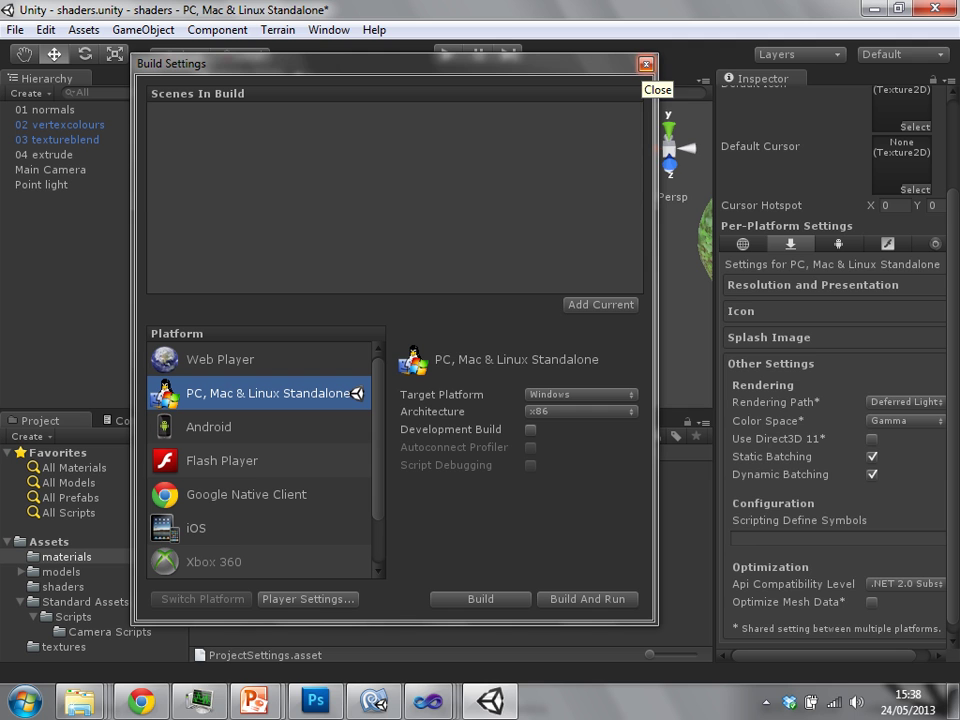
{"action": "left_click", "coordinate": [872, 438]}
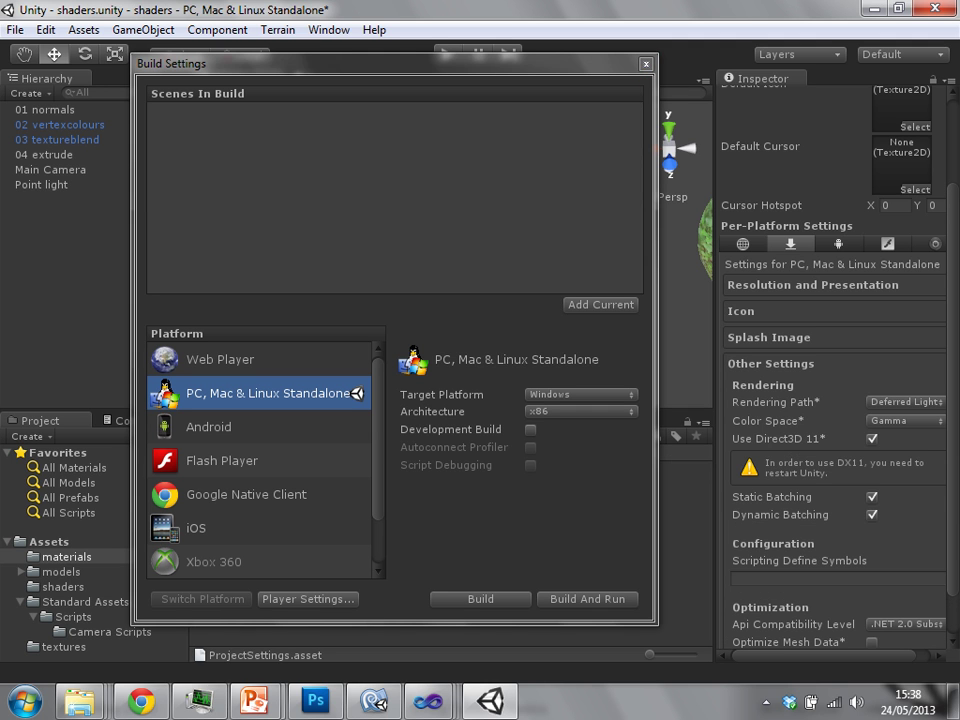
{"action": "scroll", "coordinate": [833, 400], "scroll_direction": "down", "scroll_amount": 3}
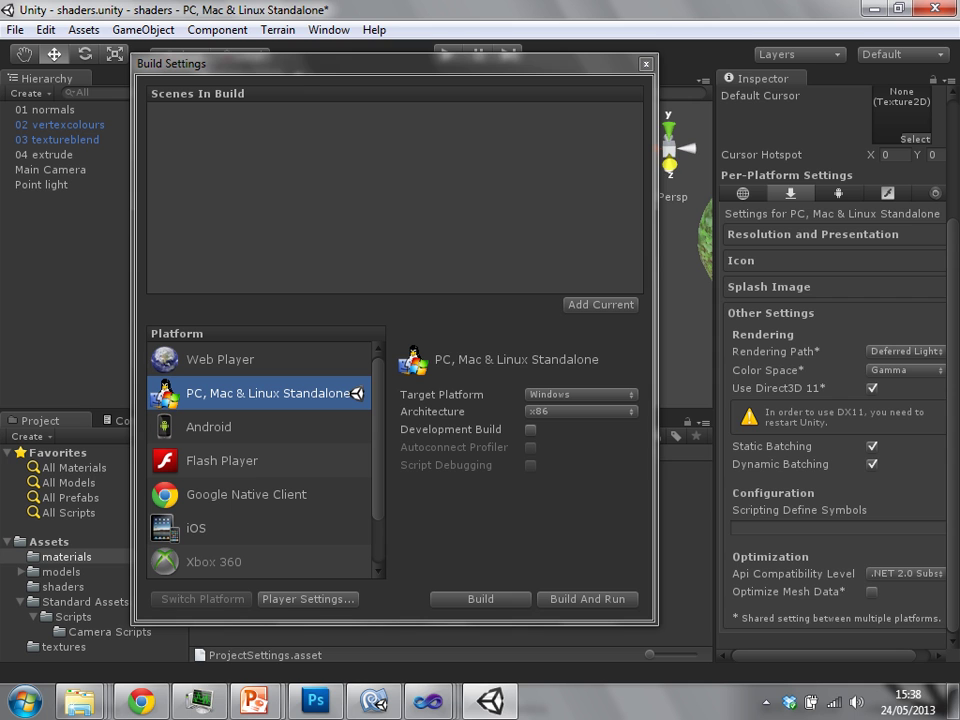
{"action": "left_click", "coordinate": [484, 47]}
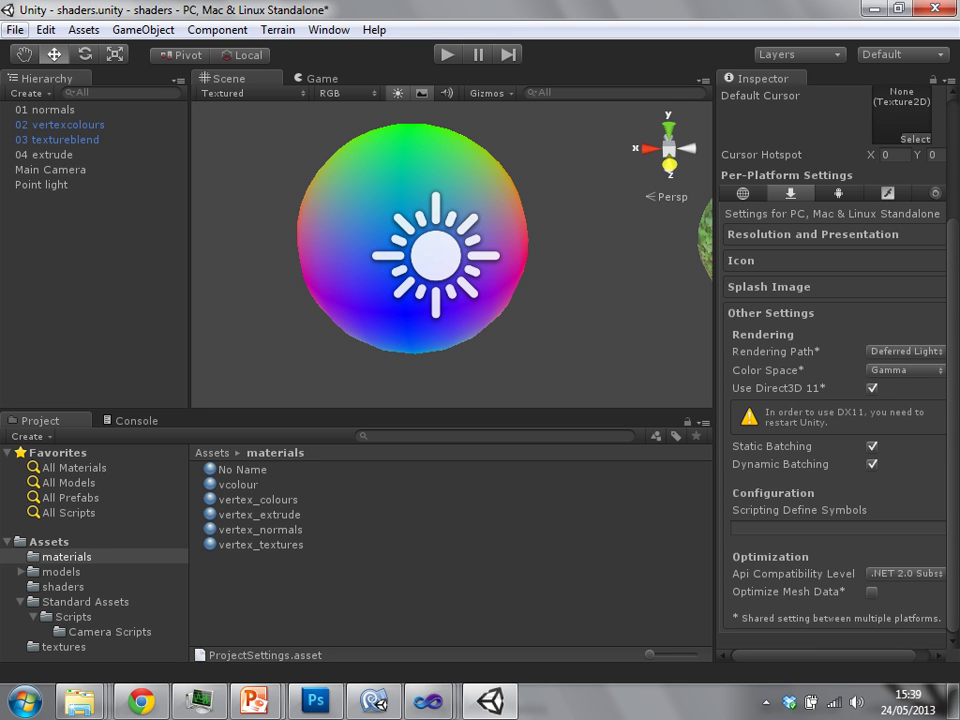
- Show the Quality settings in the Inspector via Edit > Project Settings
{"action": "left_click", "coordinate": [46, 29]}
{"action": "mouse_move", "coordinate": [240, 433]}
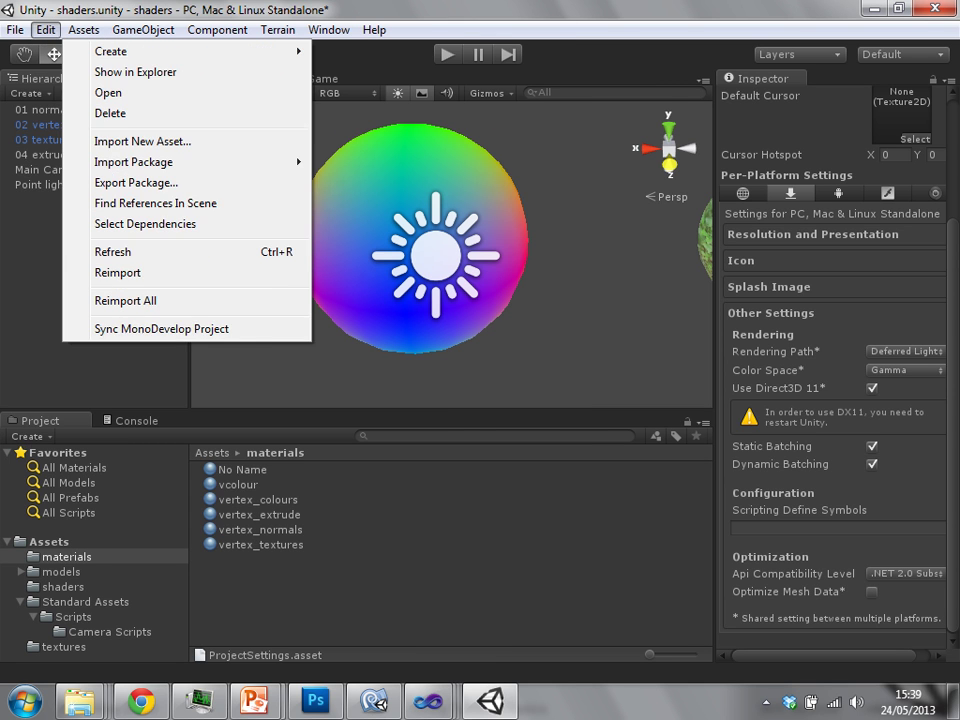
{"action": "mouse_move", "coordinate": [46, 29]}
{"action": "mouse_move", "coordinate": [150, 433]}
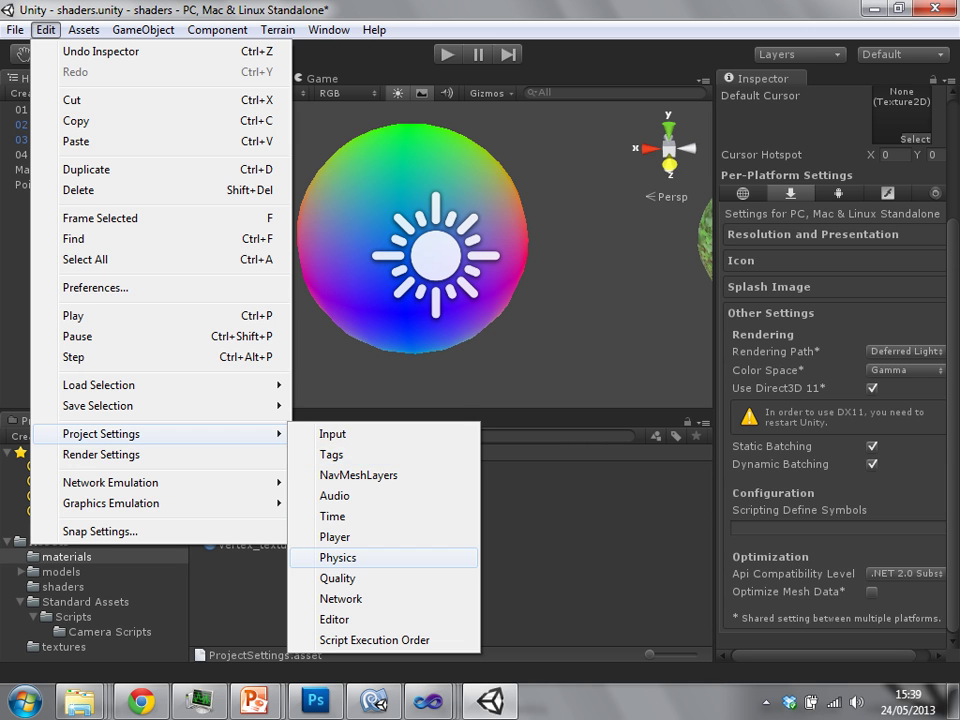
{"action": "left_click", "coordinate": [337, 578]}
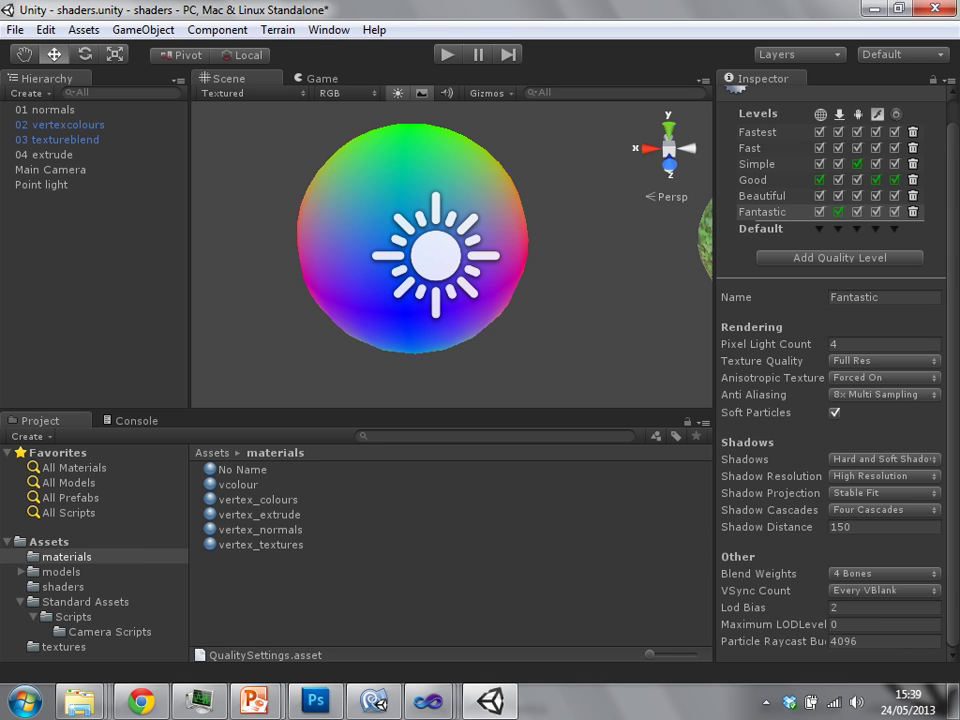
- Save the scene, then return to the PowerPoint slide show on the Physics slide
{"action": "key", "text": "Left"}
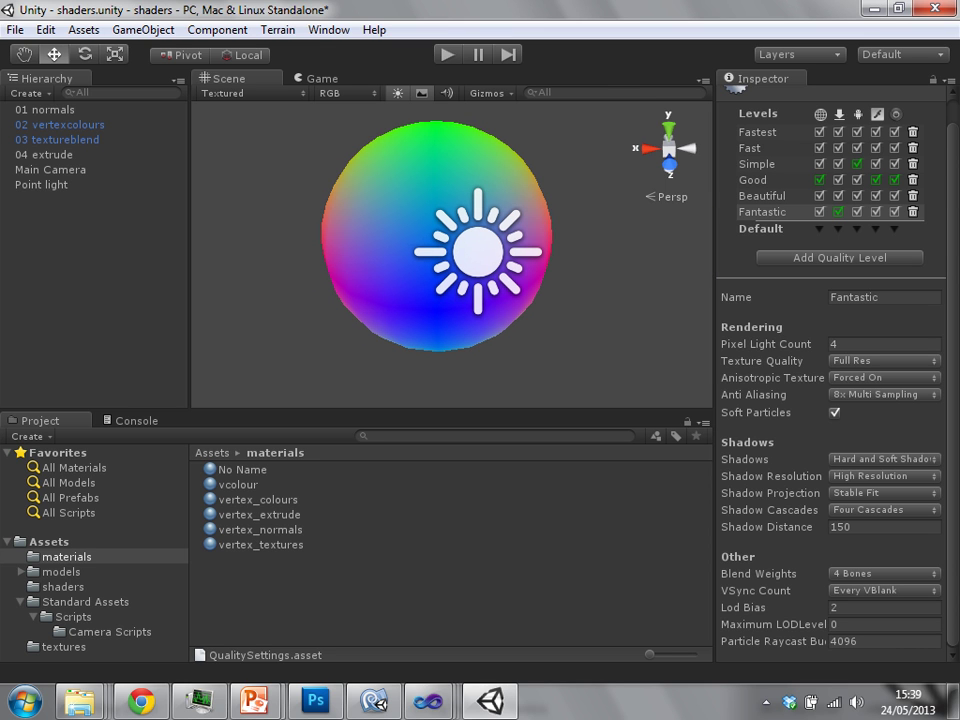
{"action": "key", "text": "ctrl+s"}
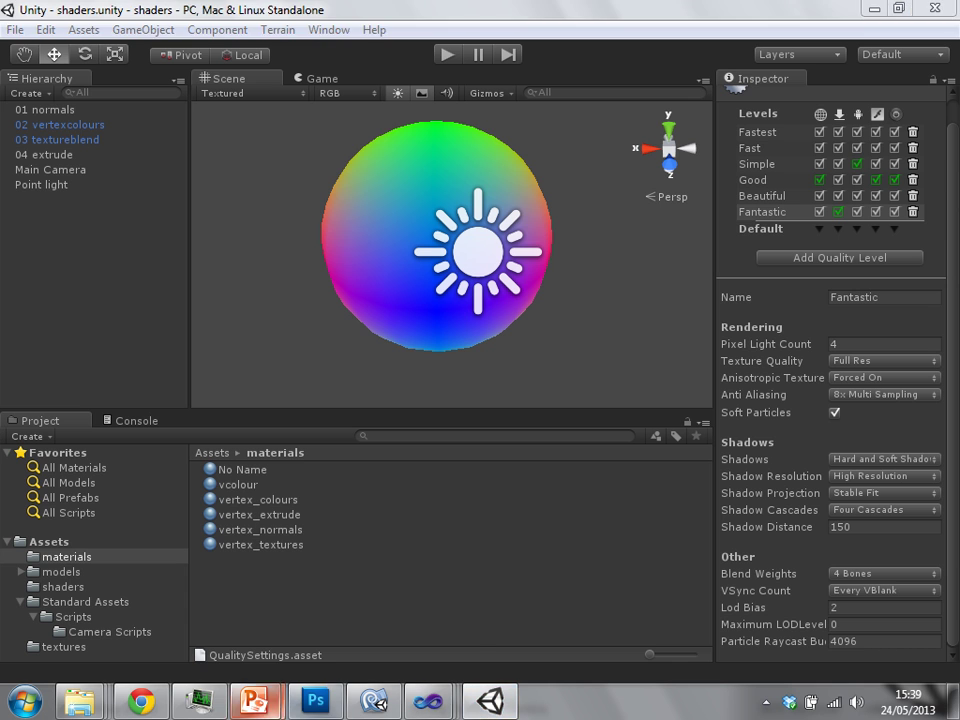
{"action": "mouse_move", "coordinate": [256, 702]}
{"action": "left_click", "coordinate": [354, 611]}
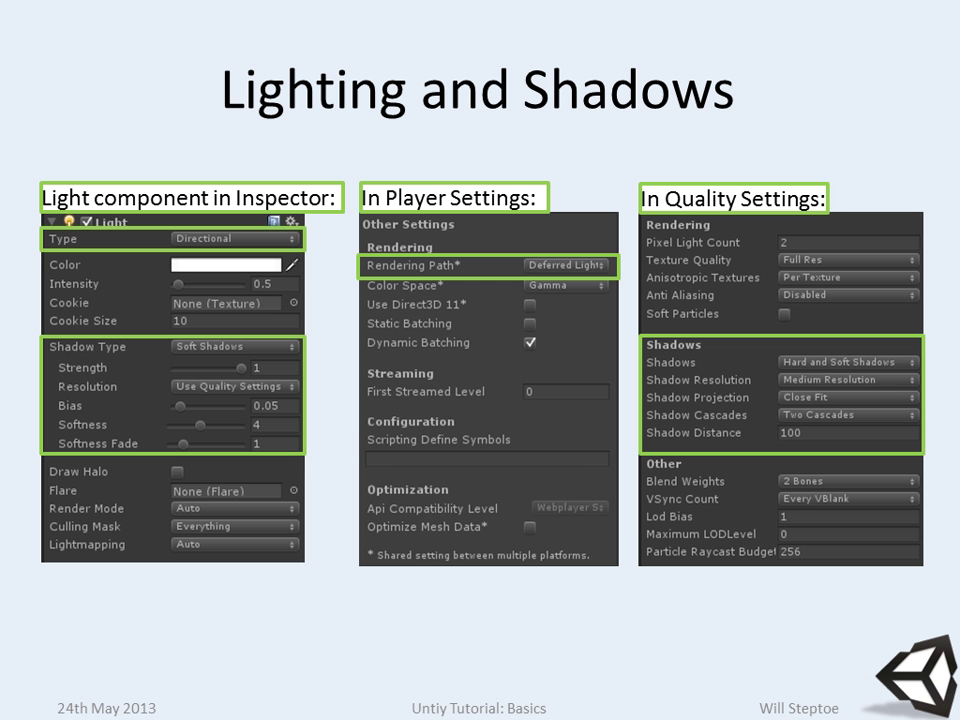
{"action": "key", "text": "Right"}
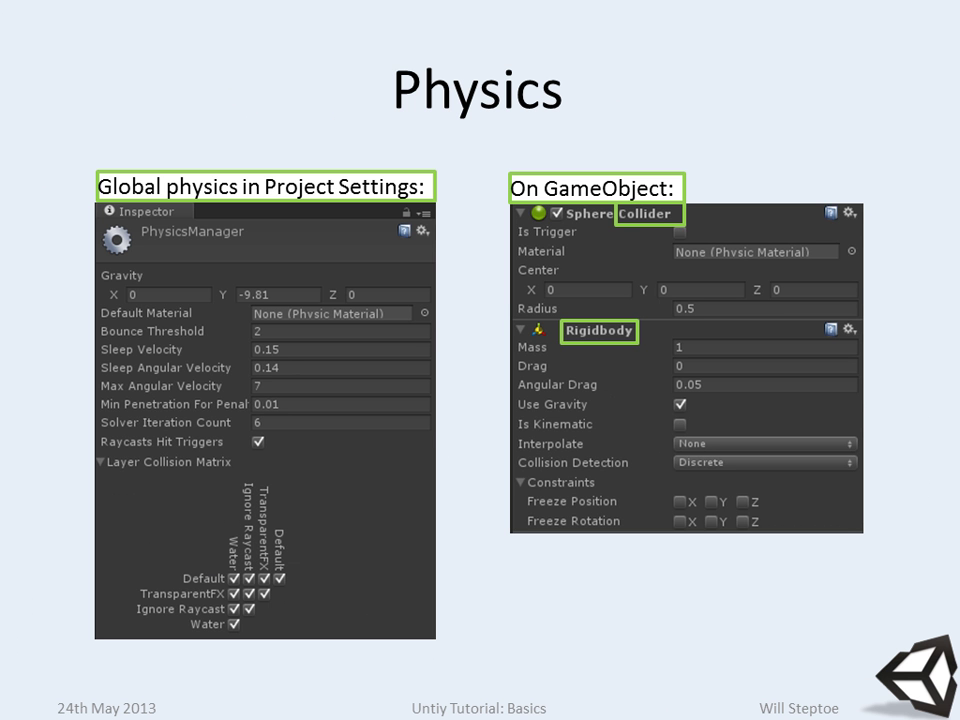